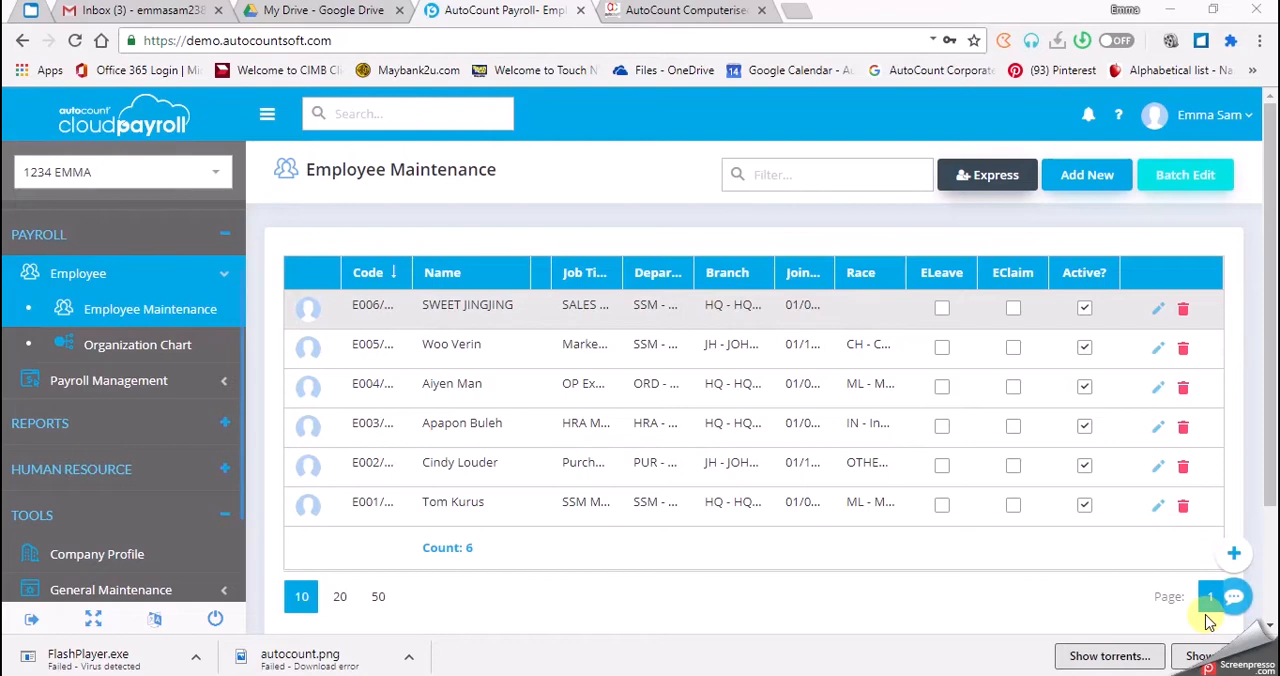
Open the Time Attendance page under payroll management and look over its import configuration and the import form.
click(168, 386)
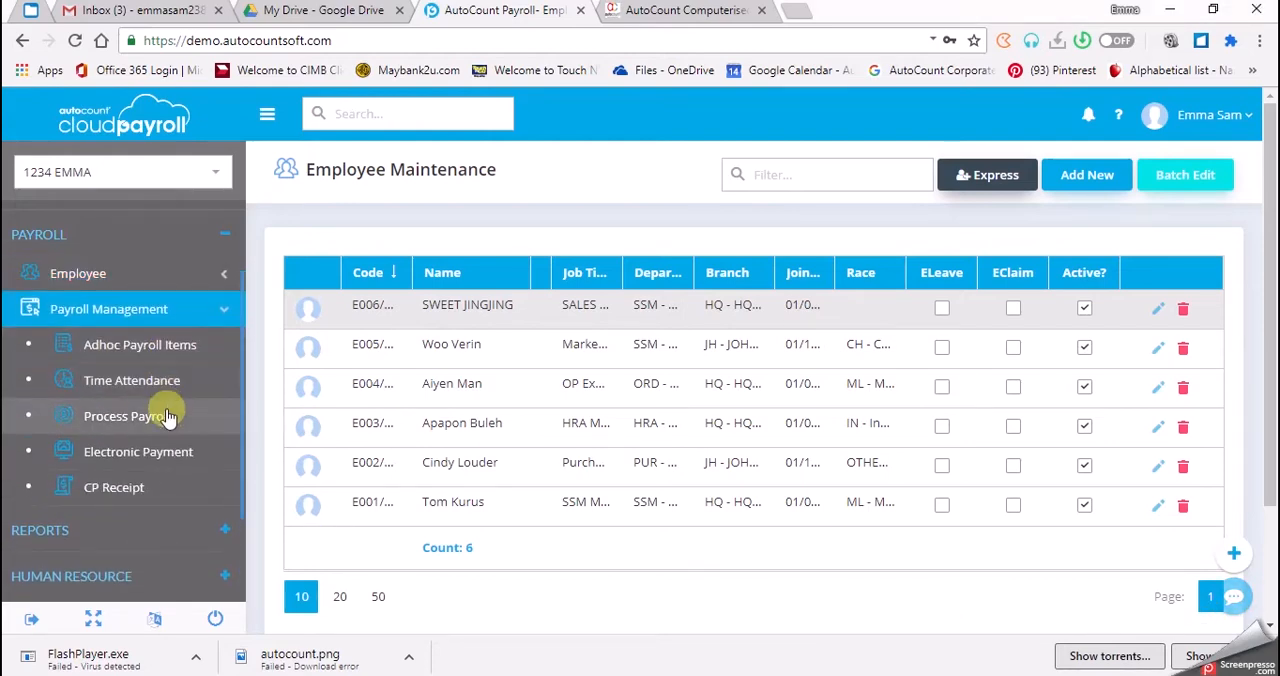
click(182, 382)
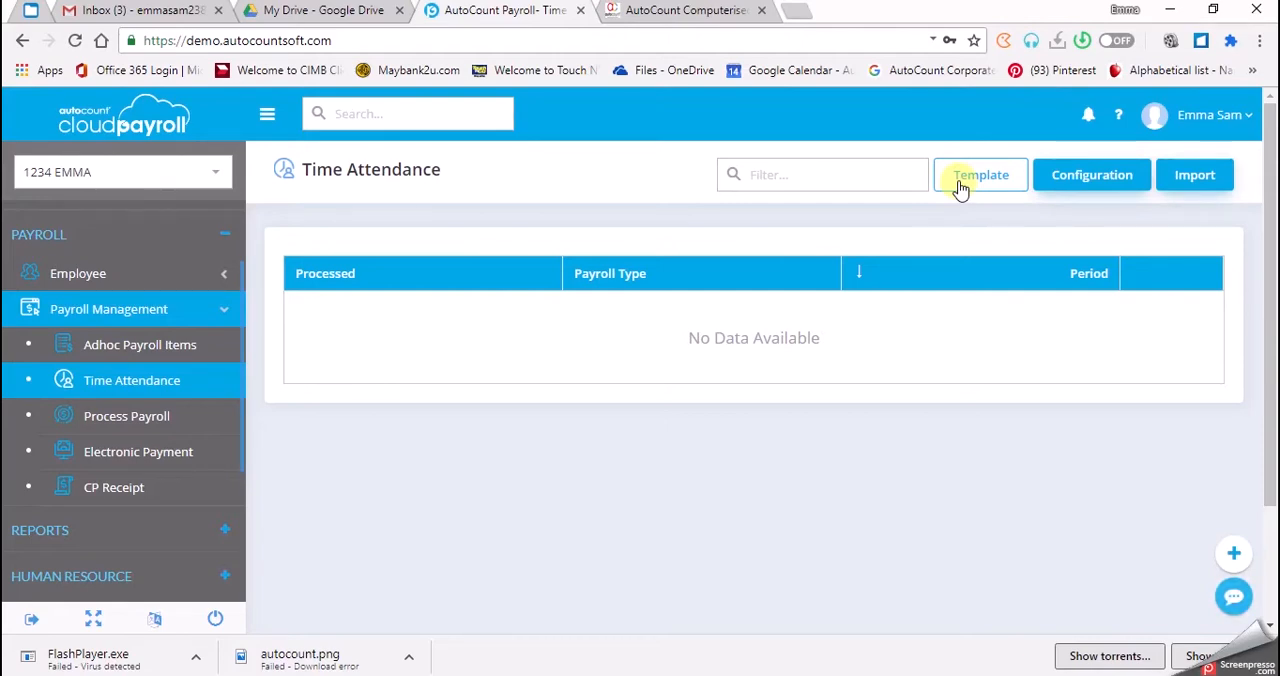
click(1055, 180)
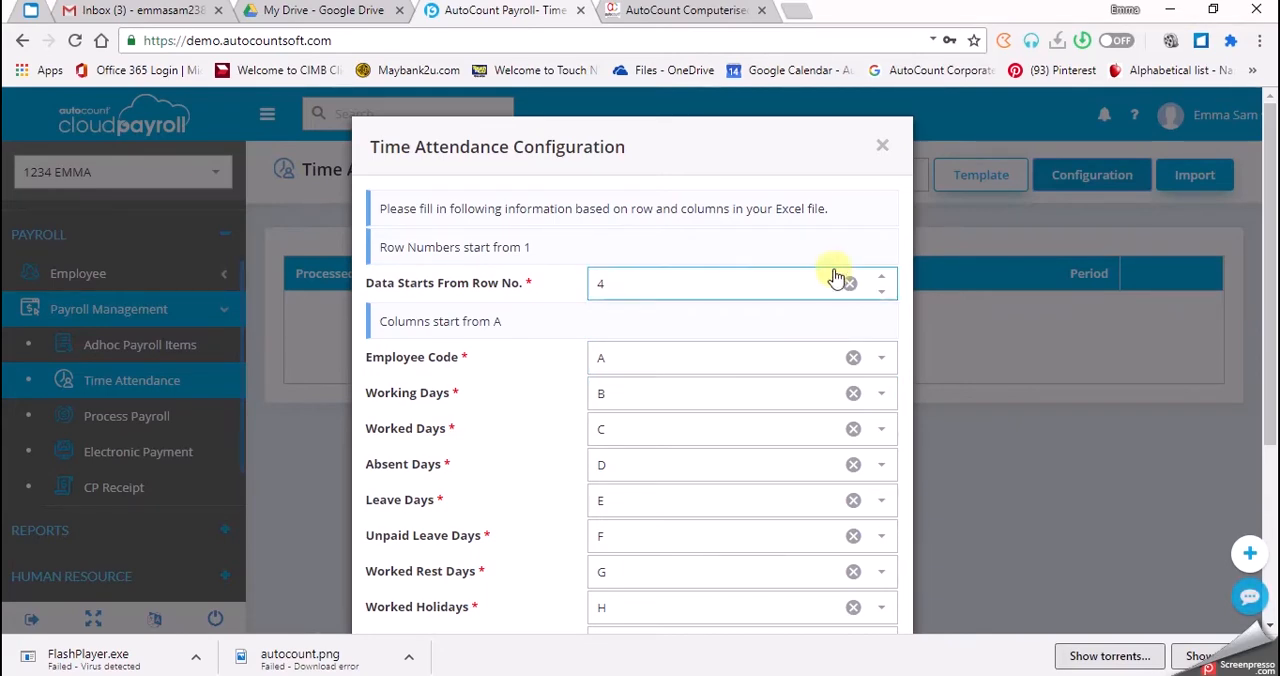
click(879, 152)
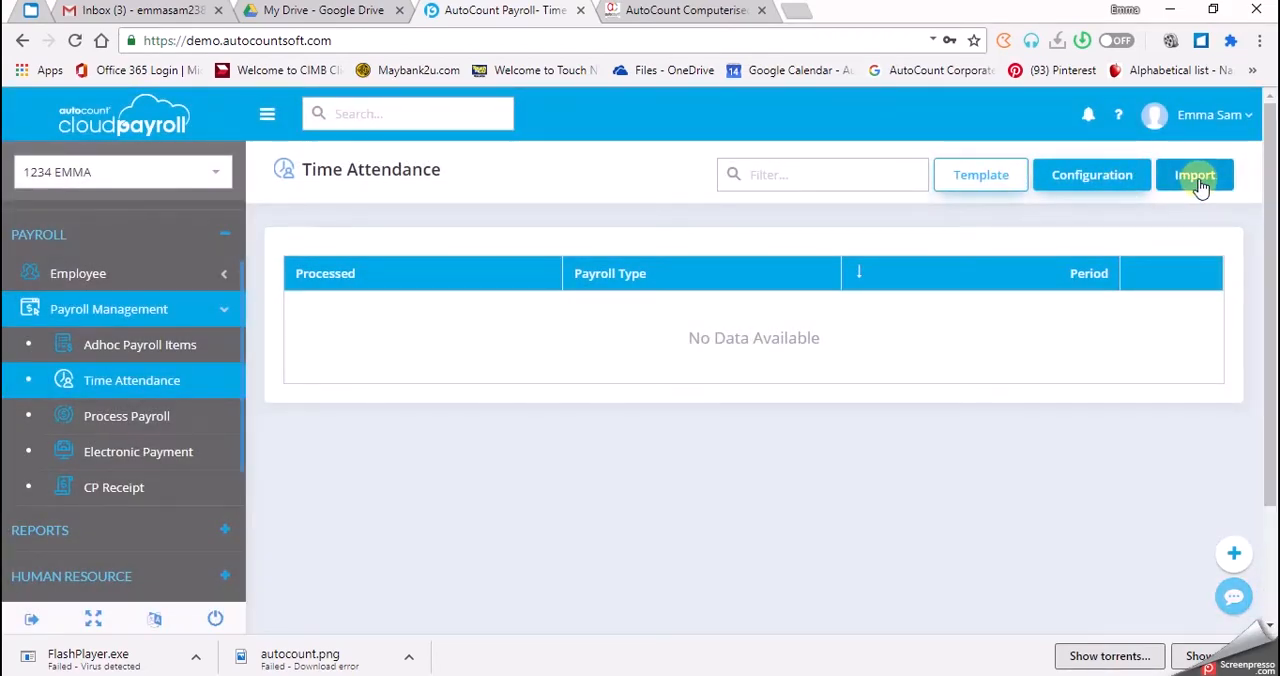
click(1199, 185)
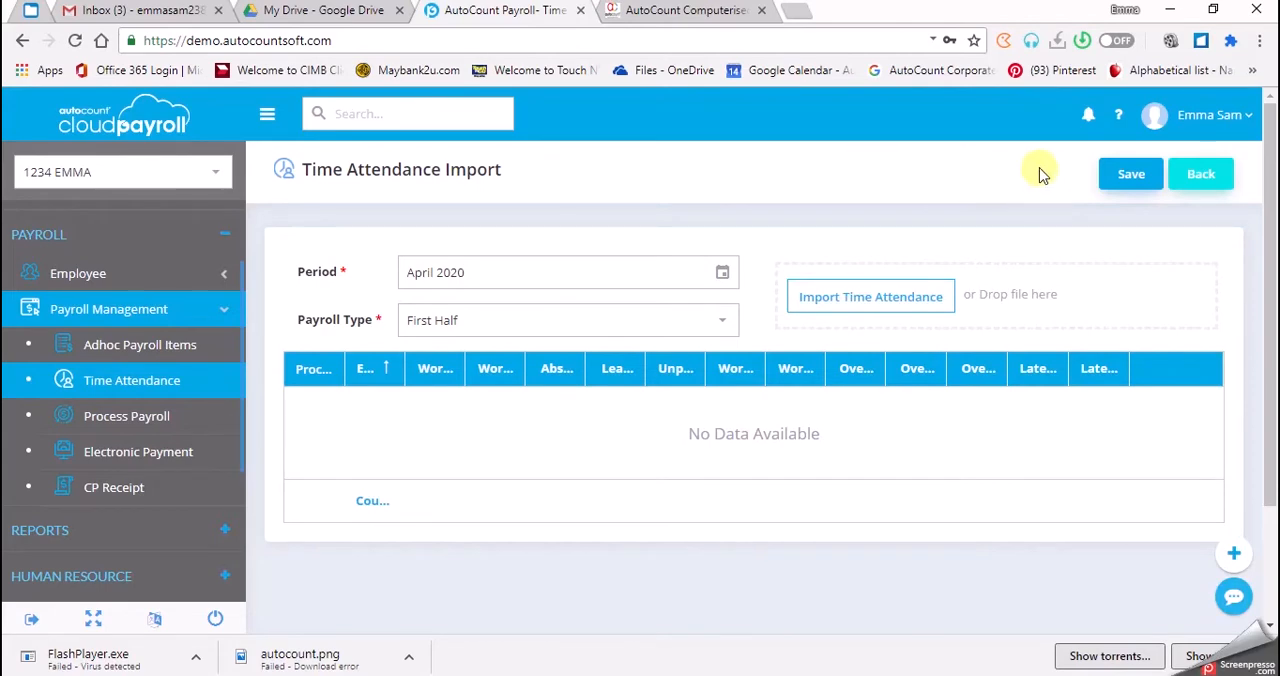
click(1193, 175)
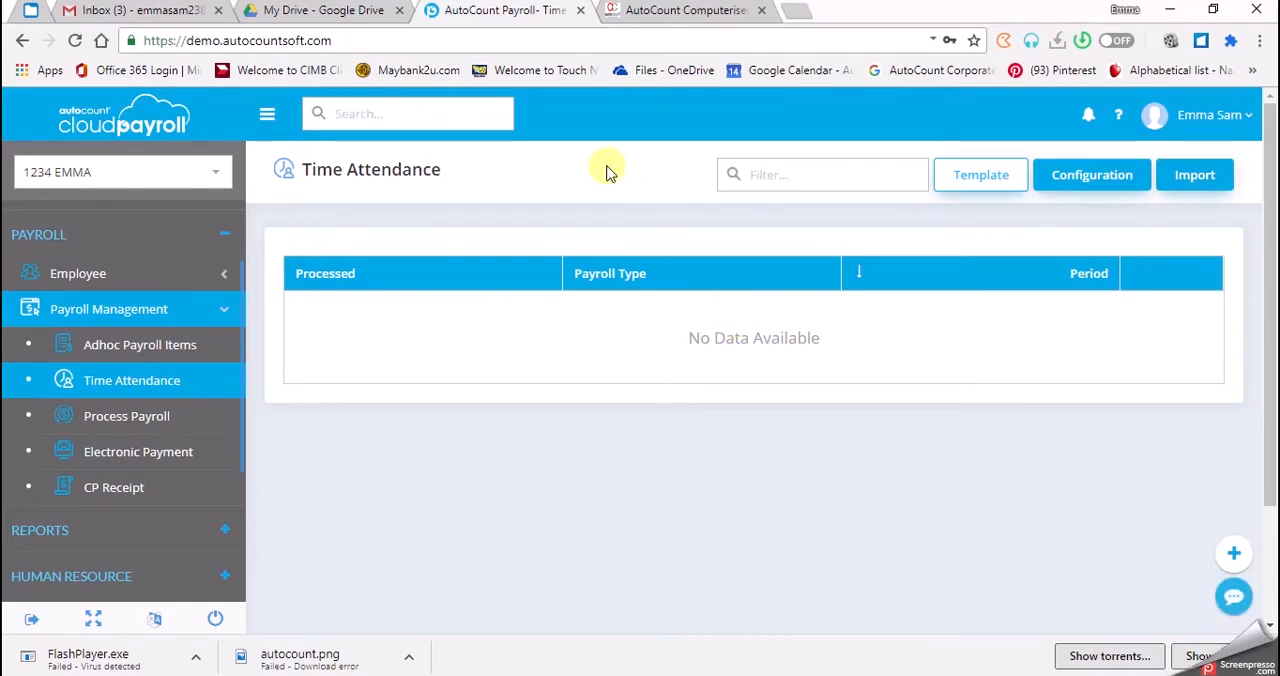
On the AutoCount course website, open the cloud payroll course's Chapter 8 Time Attendance Excel template and examine its columns and entries.
click(668, 9)
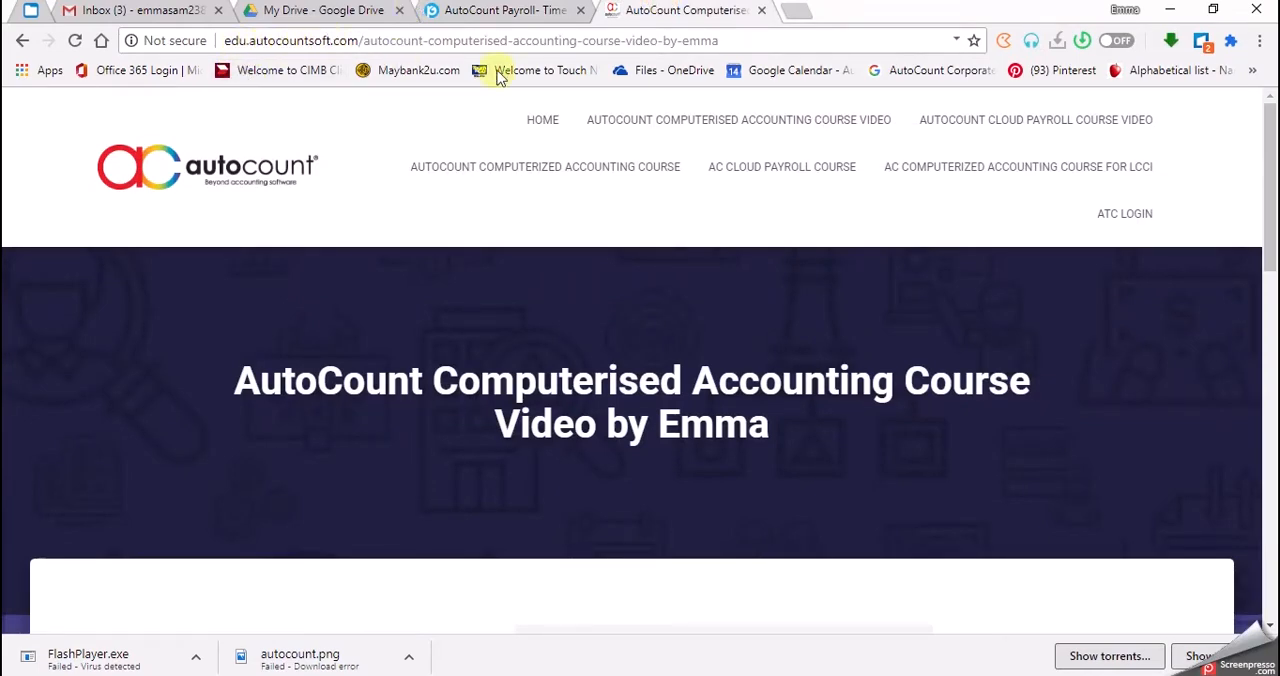
click(750, 177)
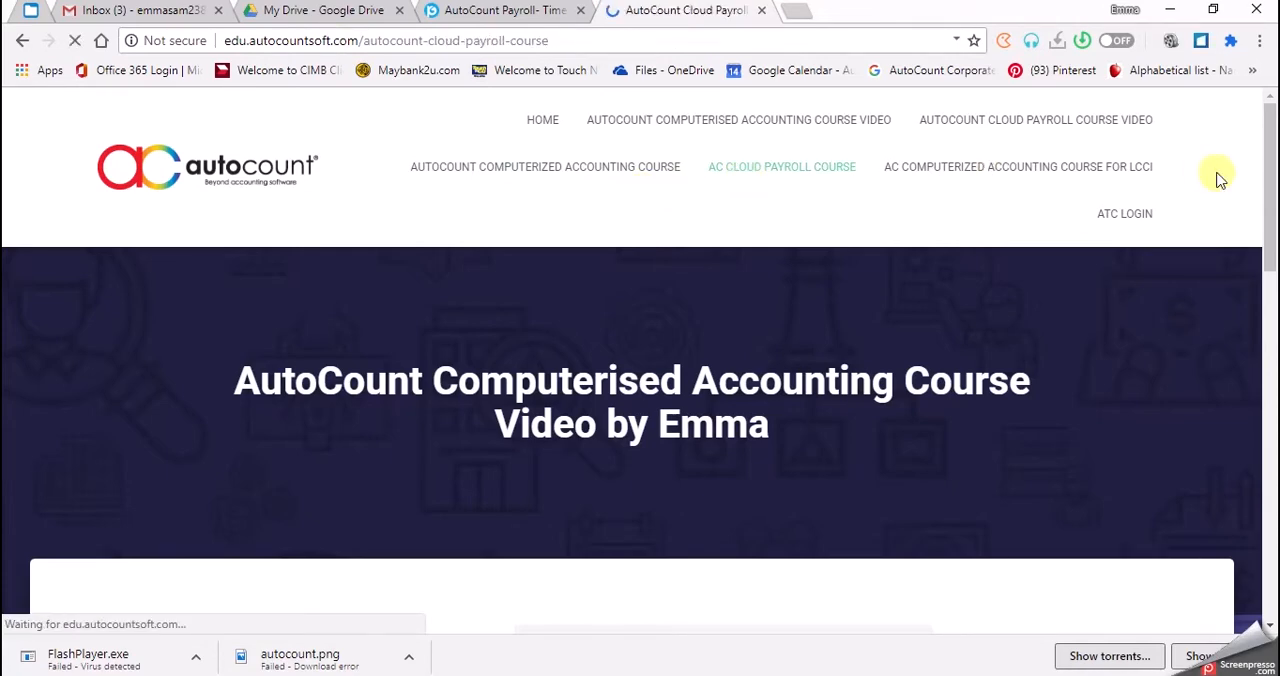
scroll(1260, 200, down, 3)
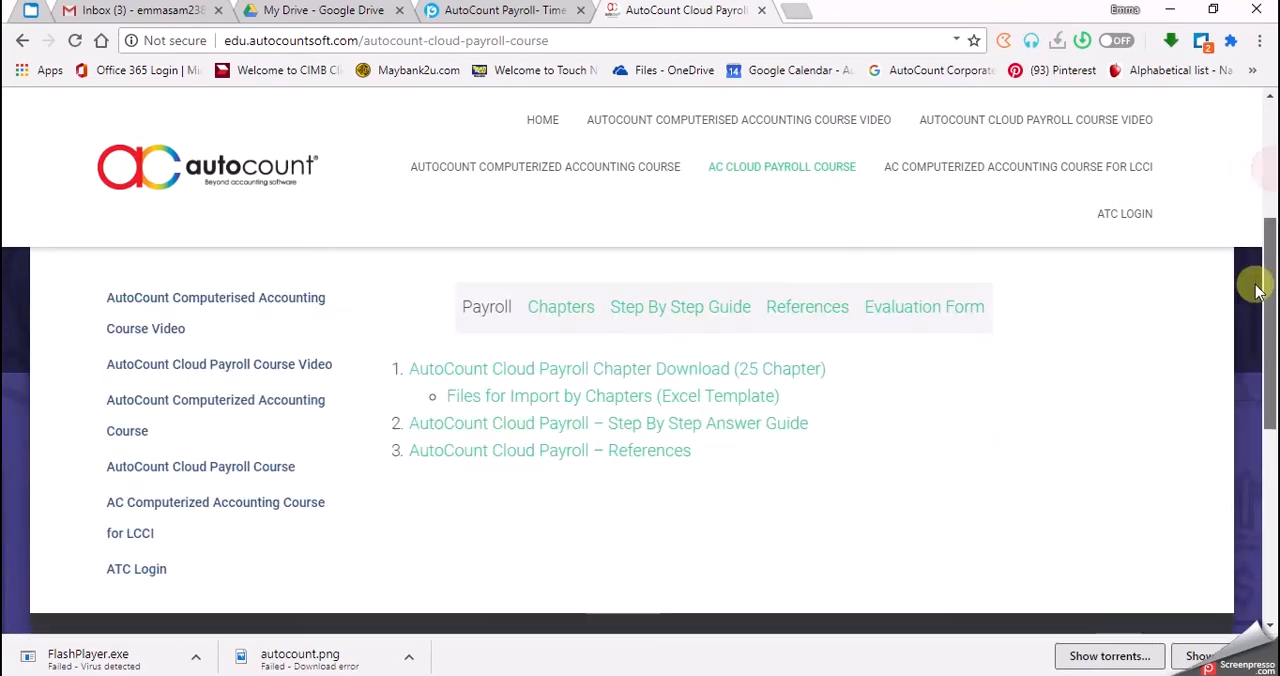
click(673, 402)
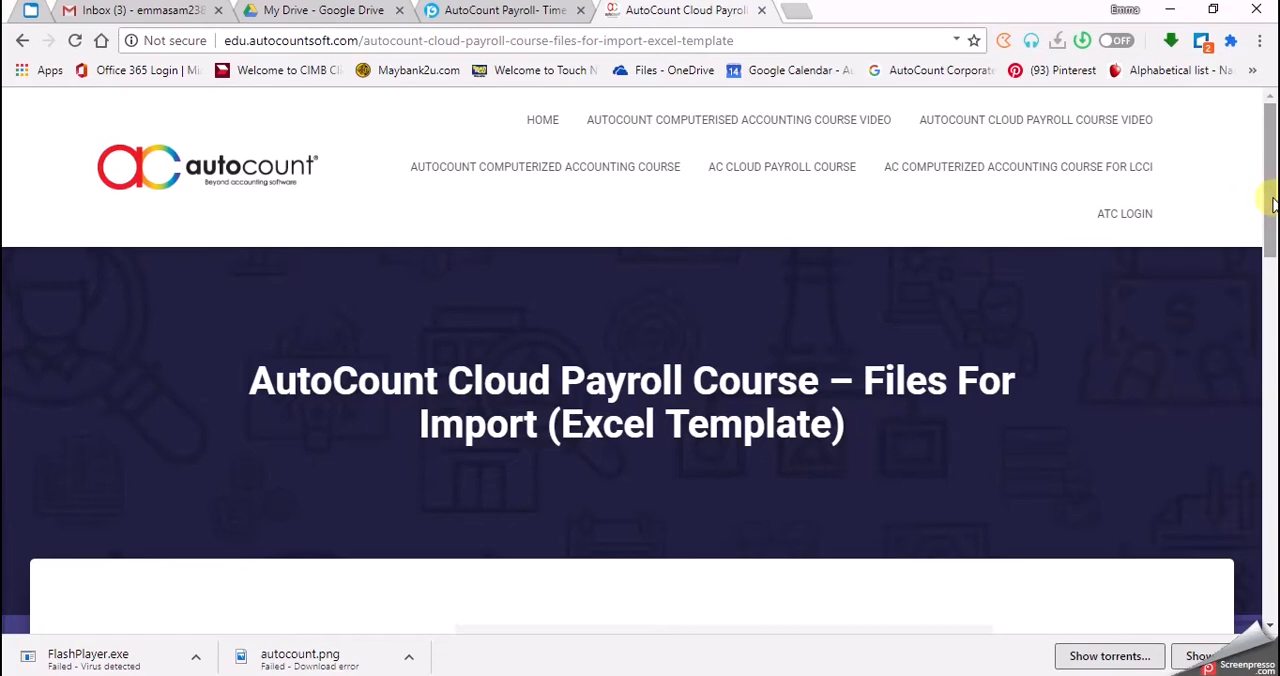
drag(1272, 205, 1273, 344)
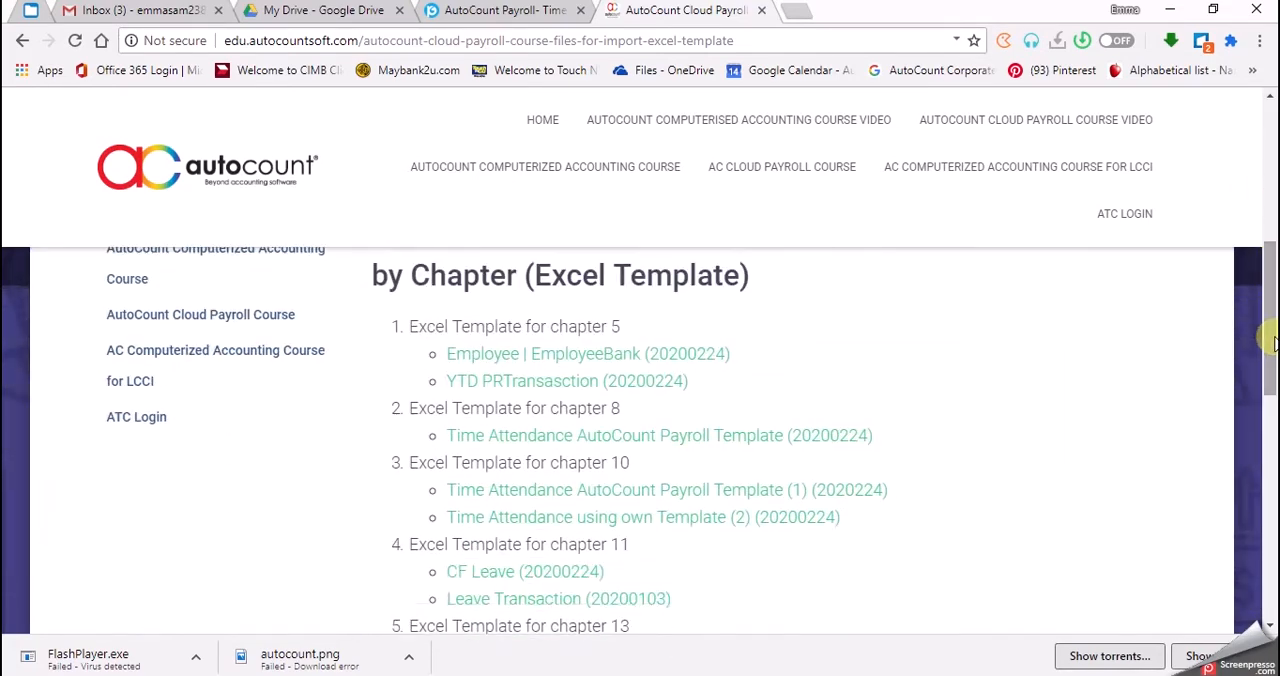
click(727, 440)
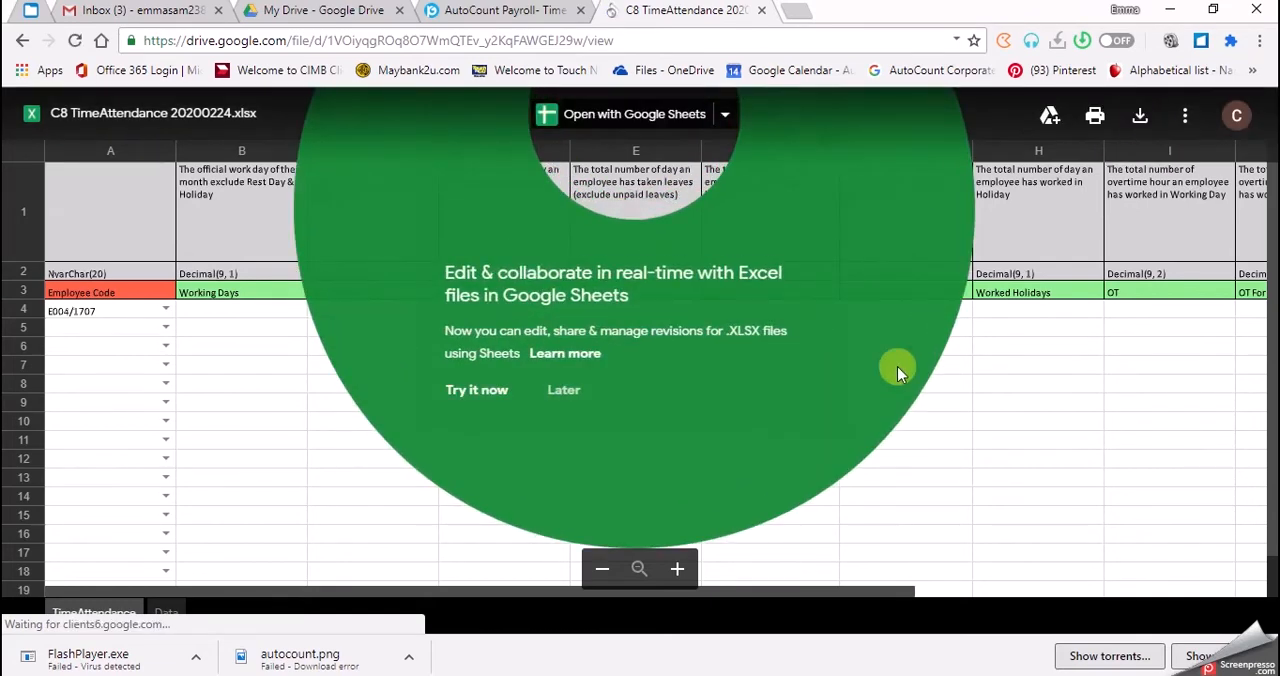
click(1000, 423)
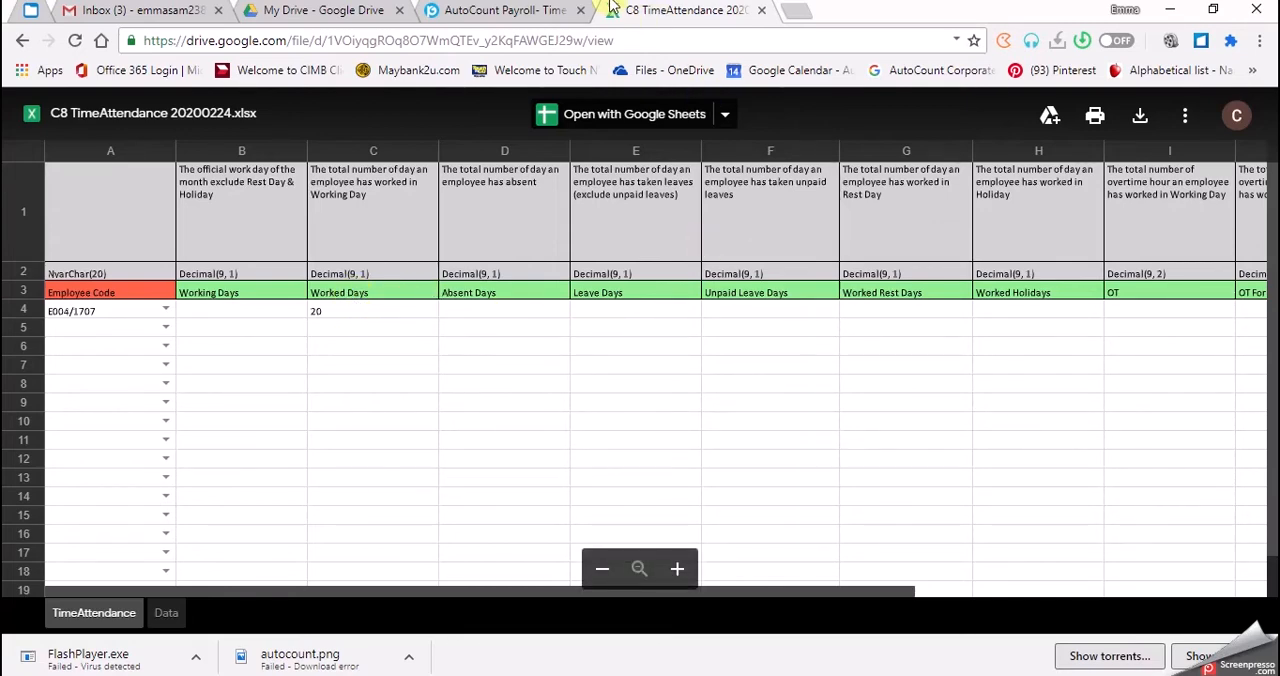
Back in AutoCount Cloud Payroll, start a time attendance import for April 2020 with payroll type Month End / Second Half.
click(522, 9)
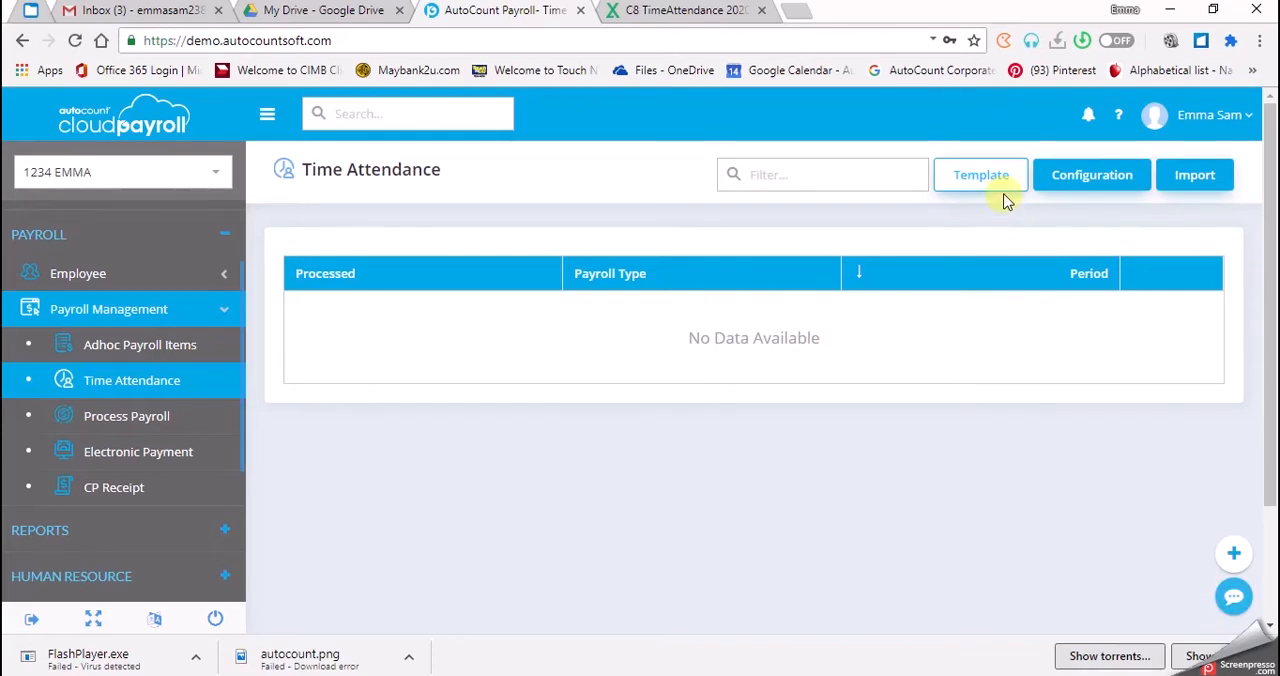
click(1181, 180)
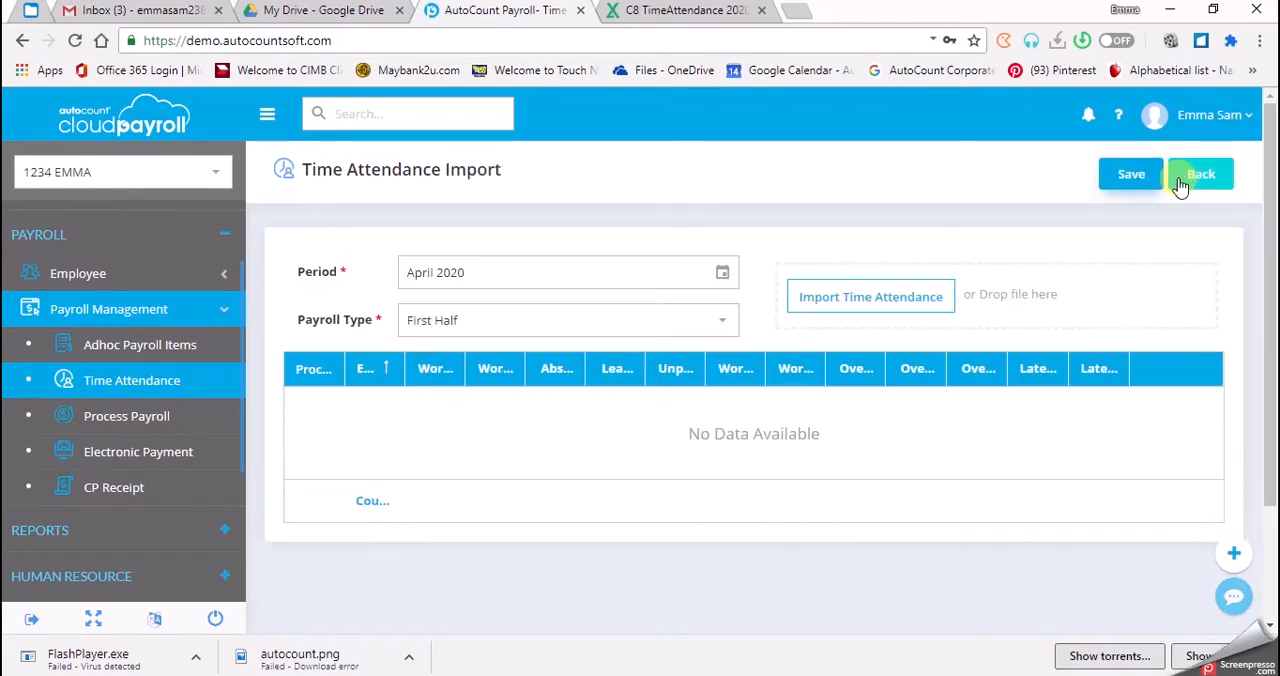
click(692, 334)
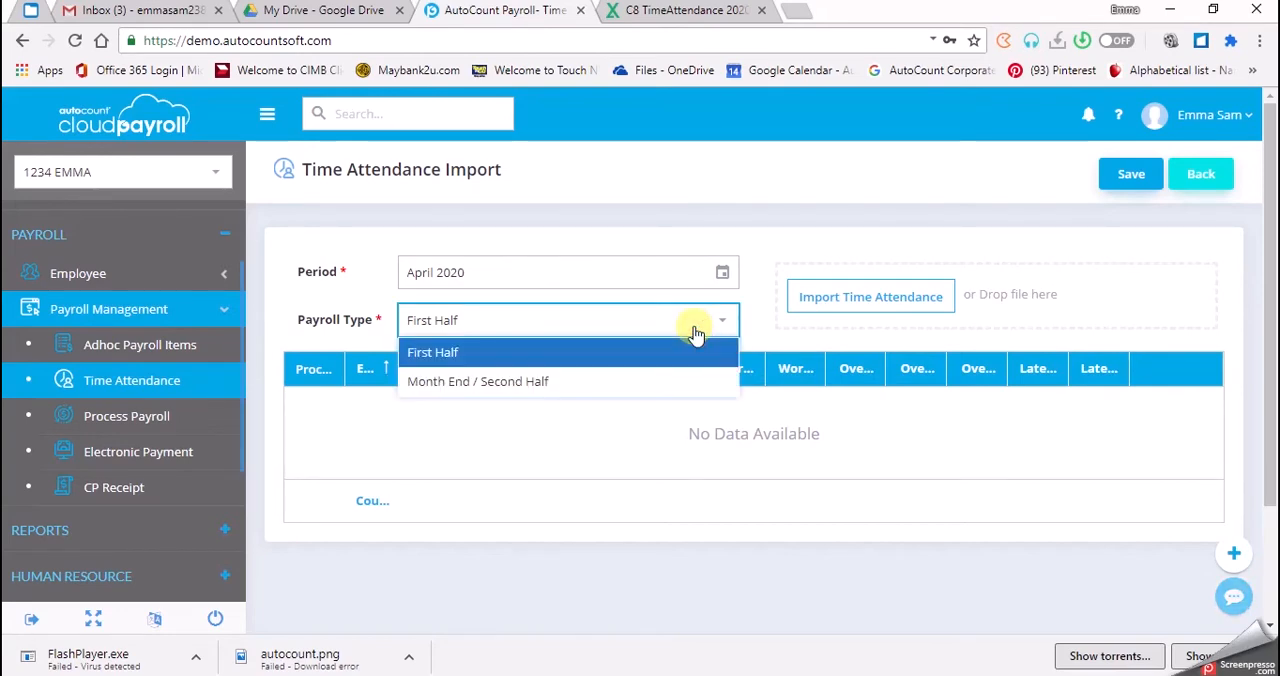
click(678, 383)
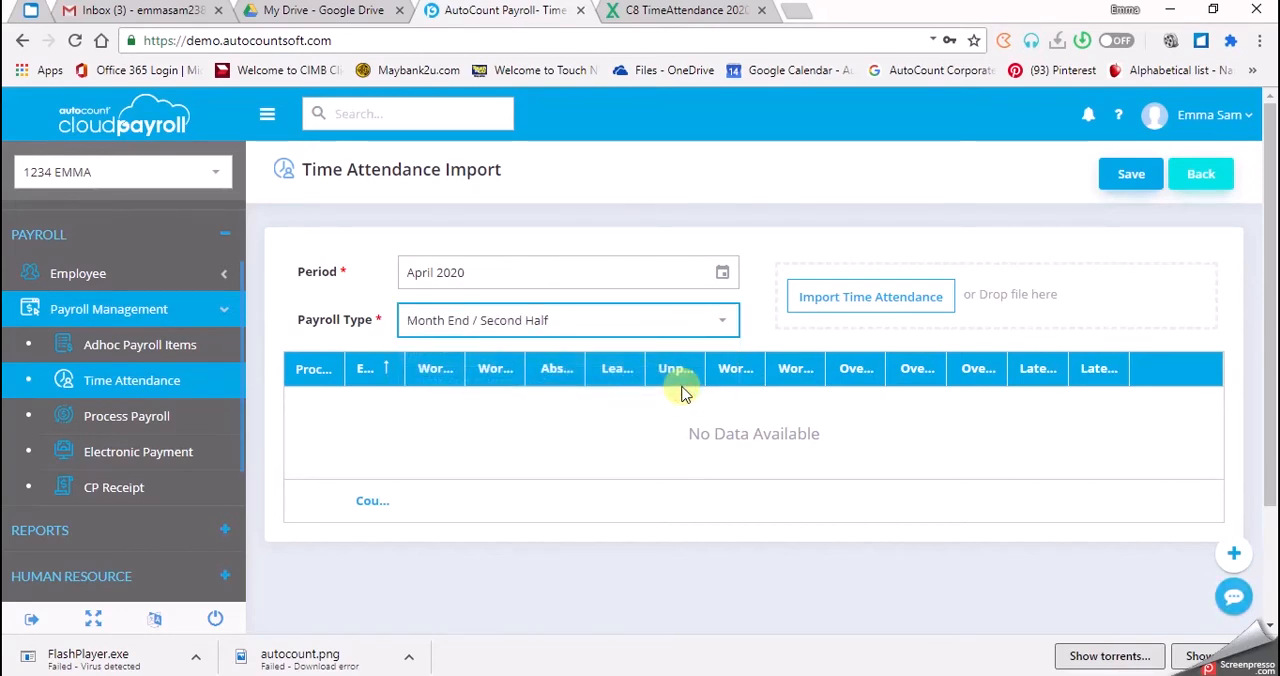
Load the file C8 TimeAttendance 200224 into the import from the Nextcloud payroll course book's Excel Files For Import folder.
click(852, 312)
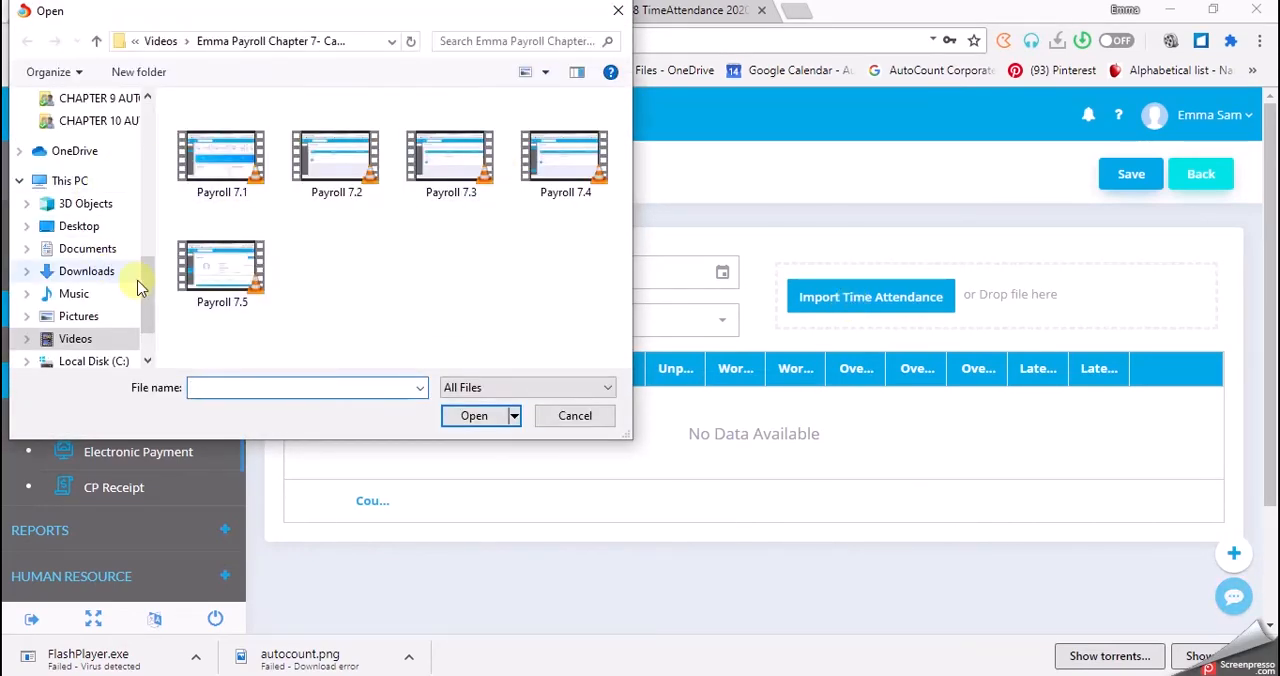
drag(143, 291, 142, 128)
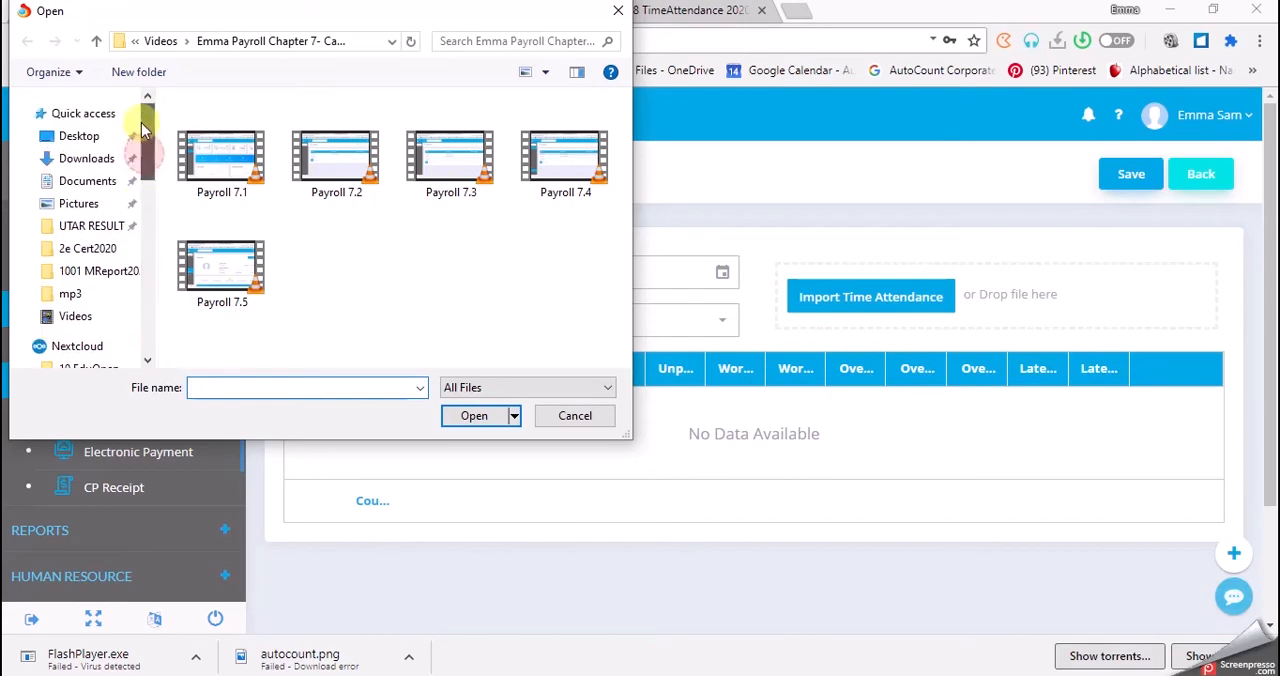
click(87, 163)
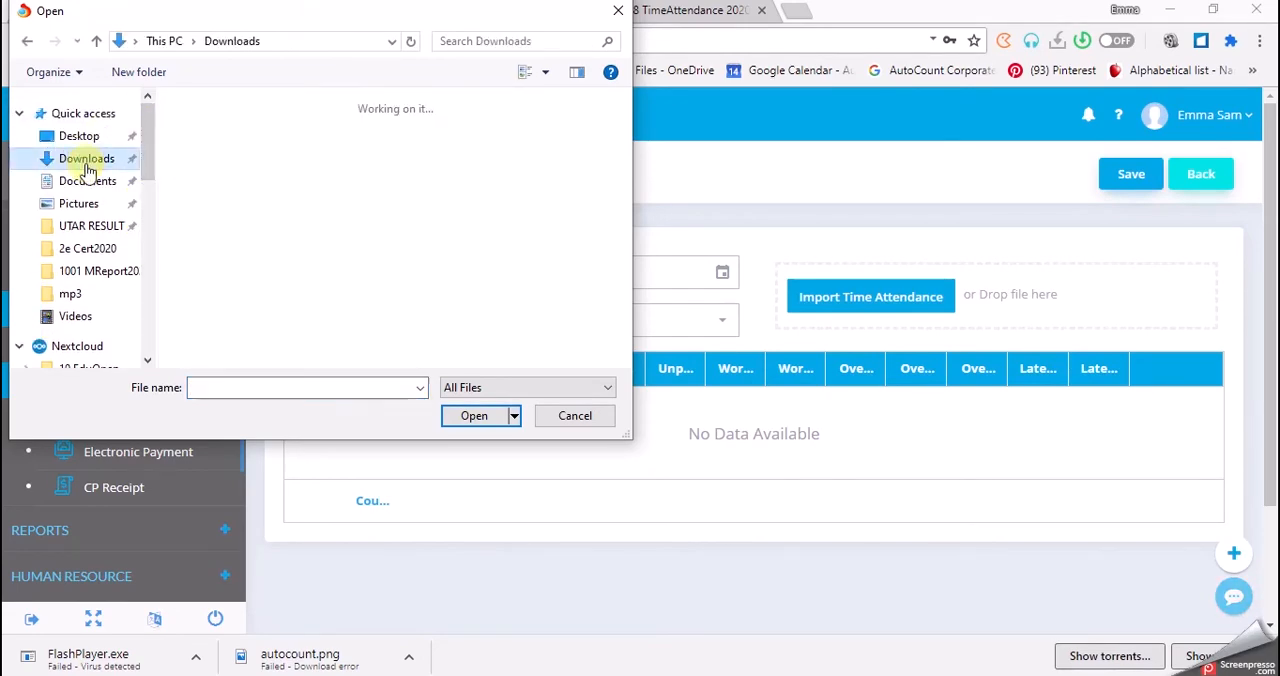
click(82, 348)
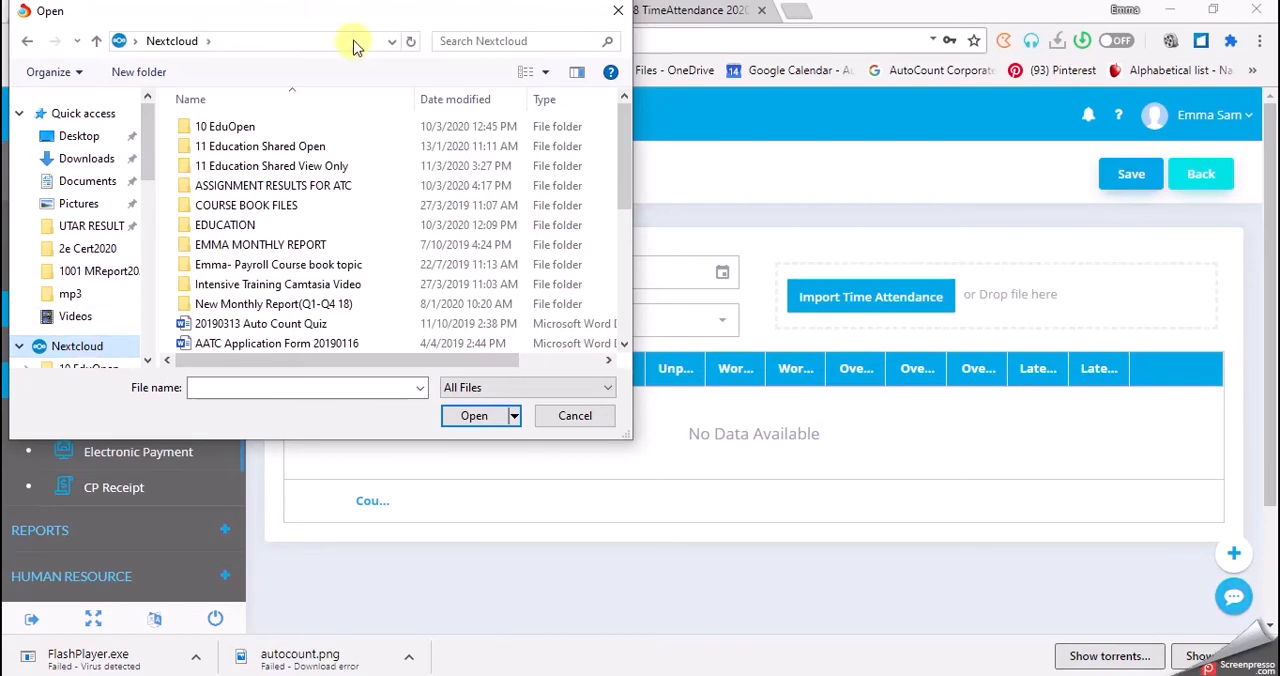
double_click(300, 166)
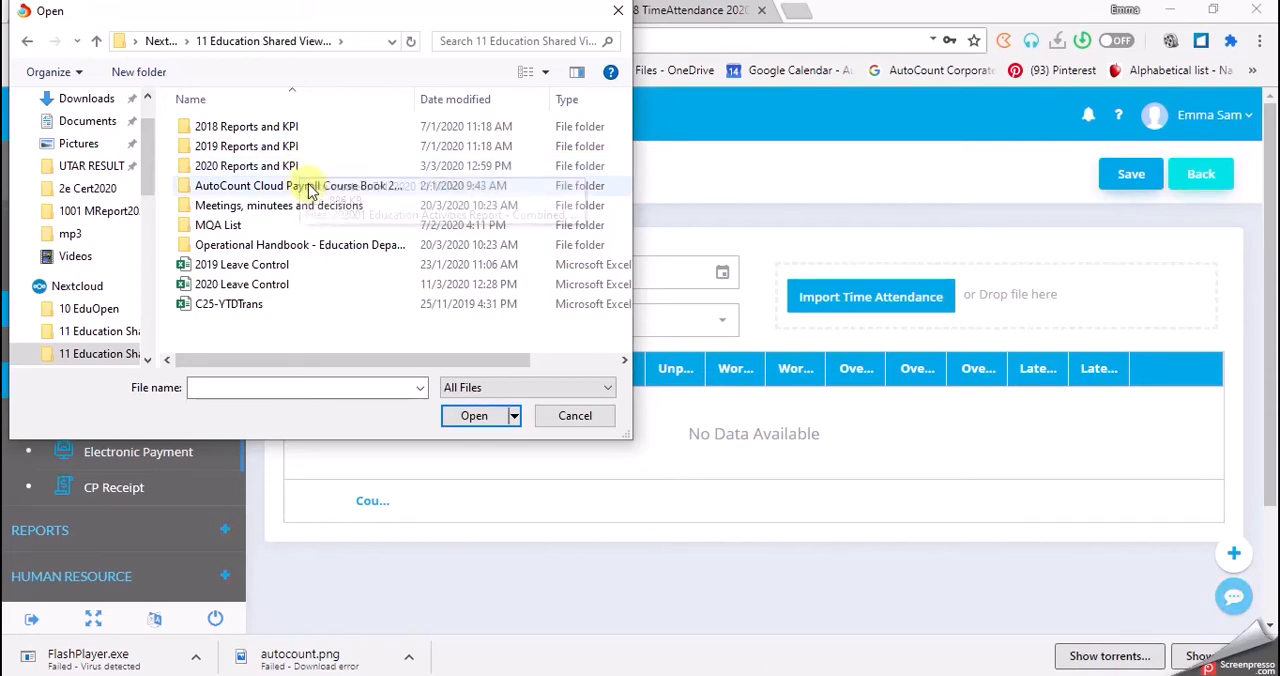
double_click(323, 190)
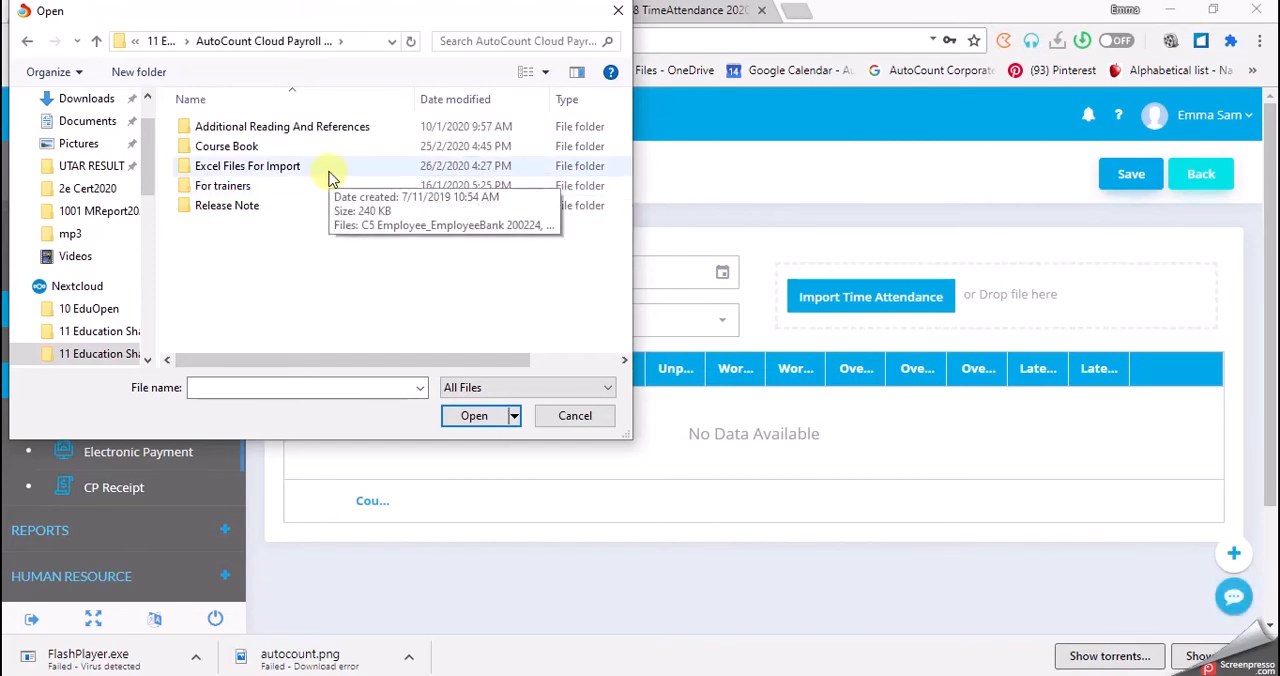
double_click(329, 170)
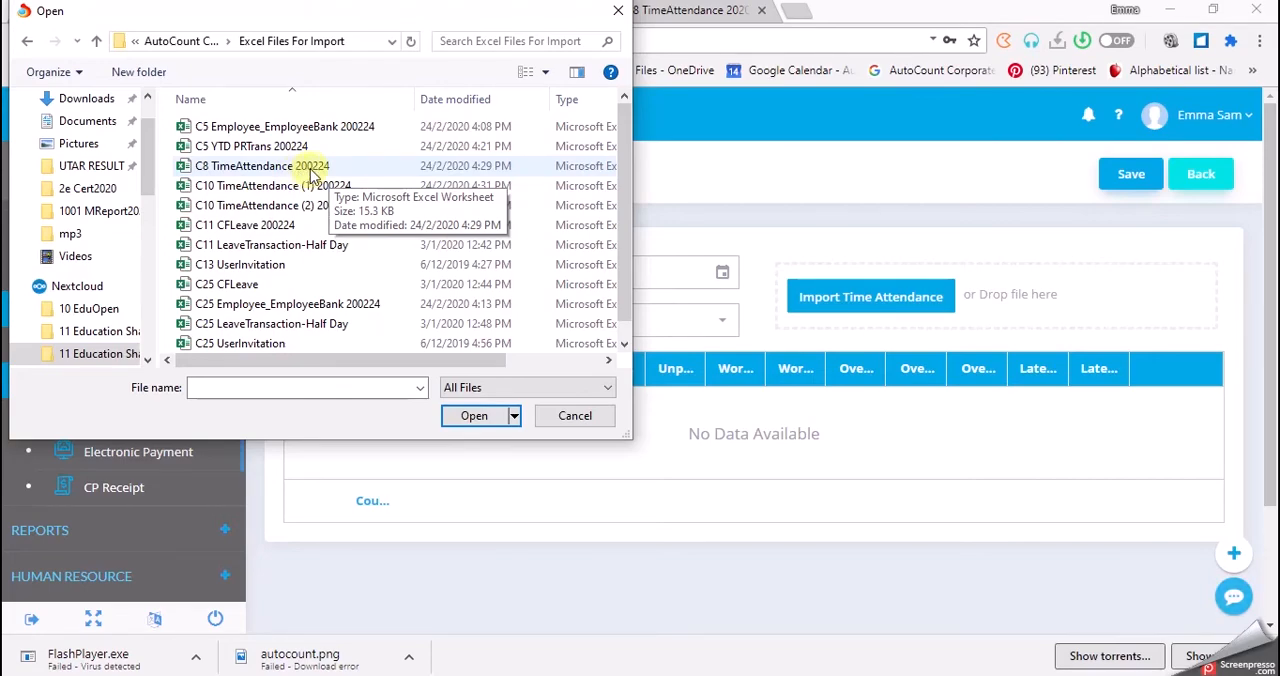
double_click(311, 170)
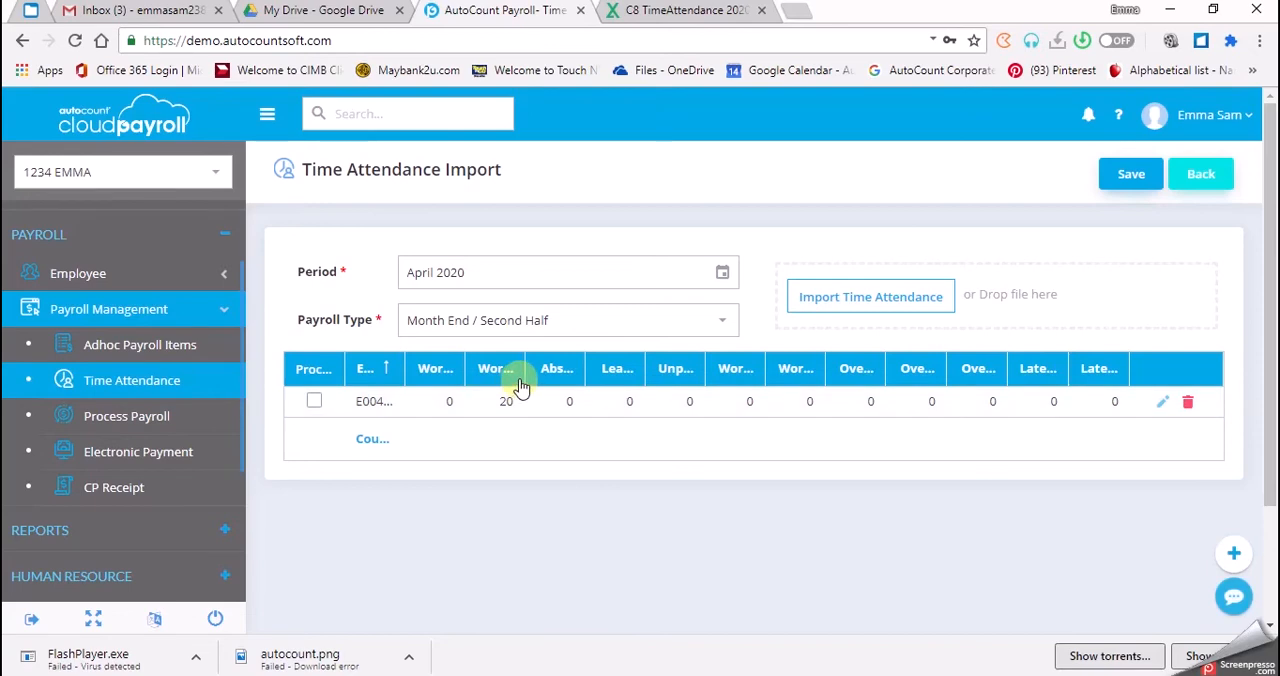
Save the loaded time attendance data for the April 2020 Month End / Second Half payroll.
drag(525, 369, 545, 401)
click(1129, 194)
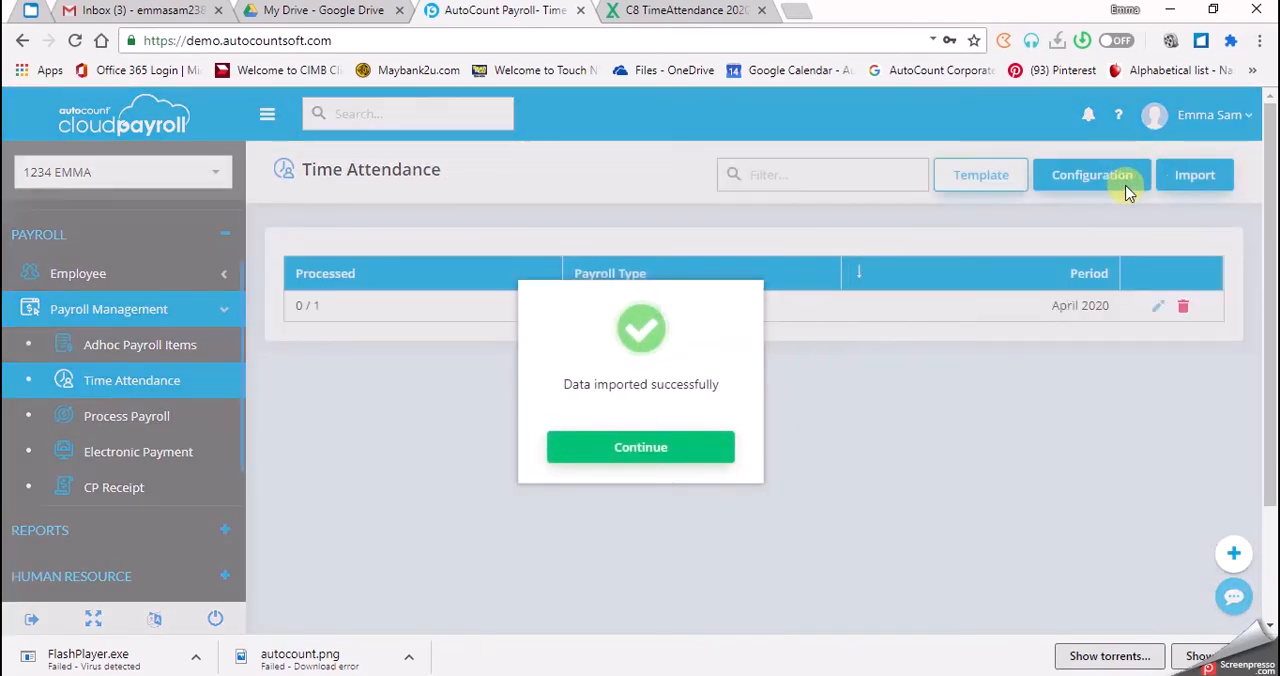
click(689, 459)
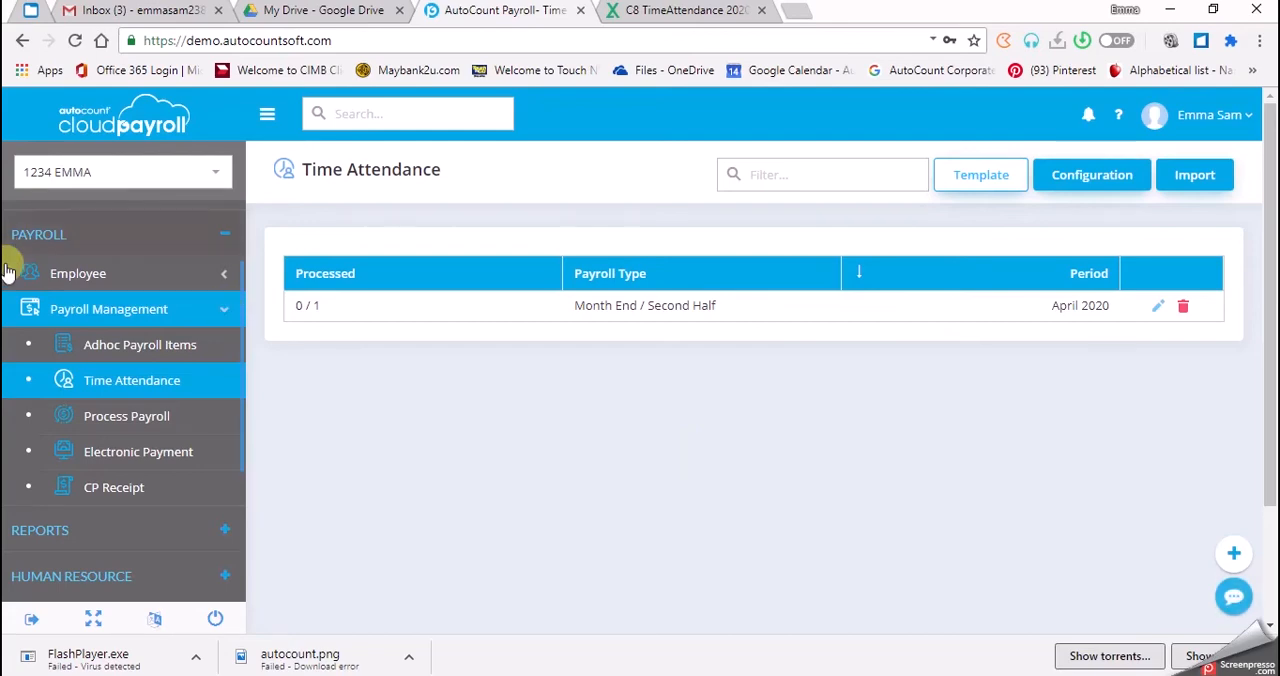
Reset the ORD department employee's payroll in the details of the April 2020 Month End / Second Half payroll process.
click(106, 420)
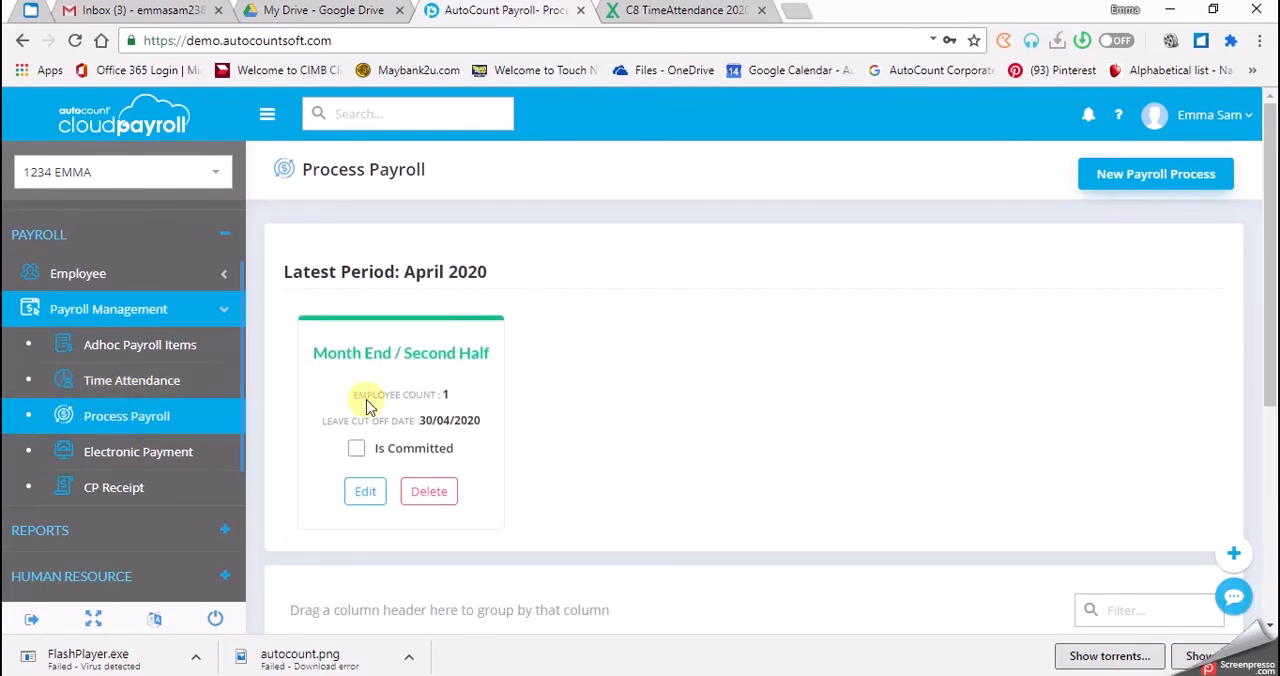
click(365, 494)
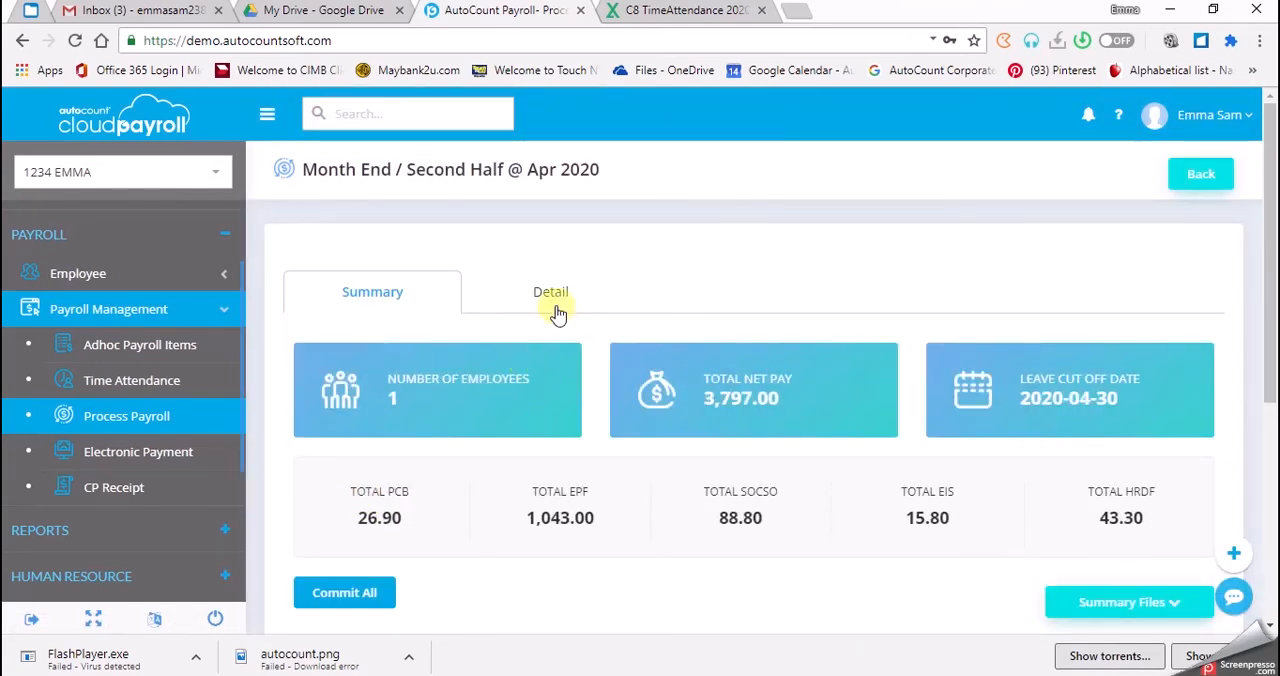
click(554, 306)
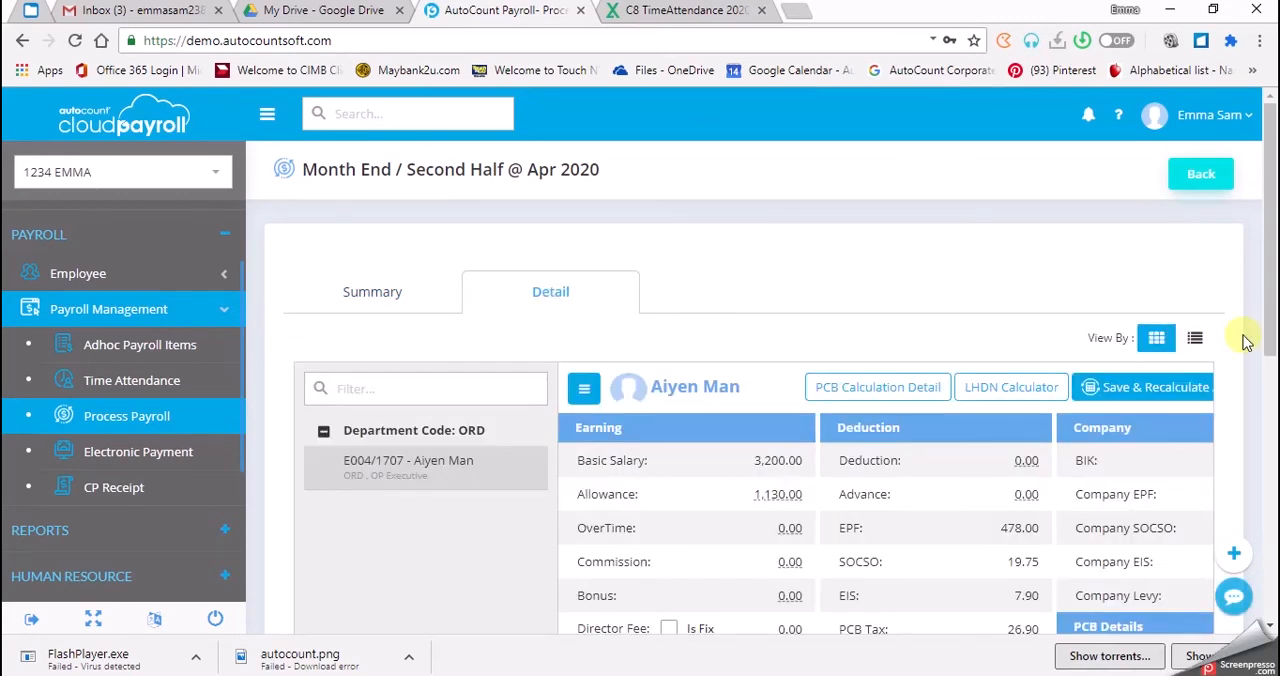
click(586, 389)
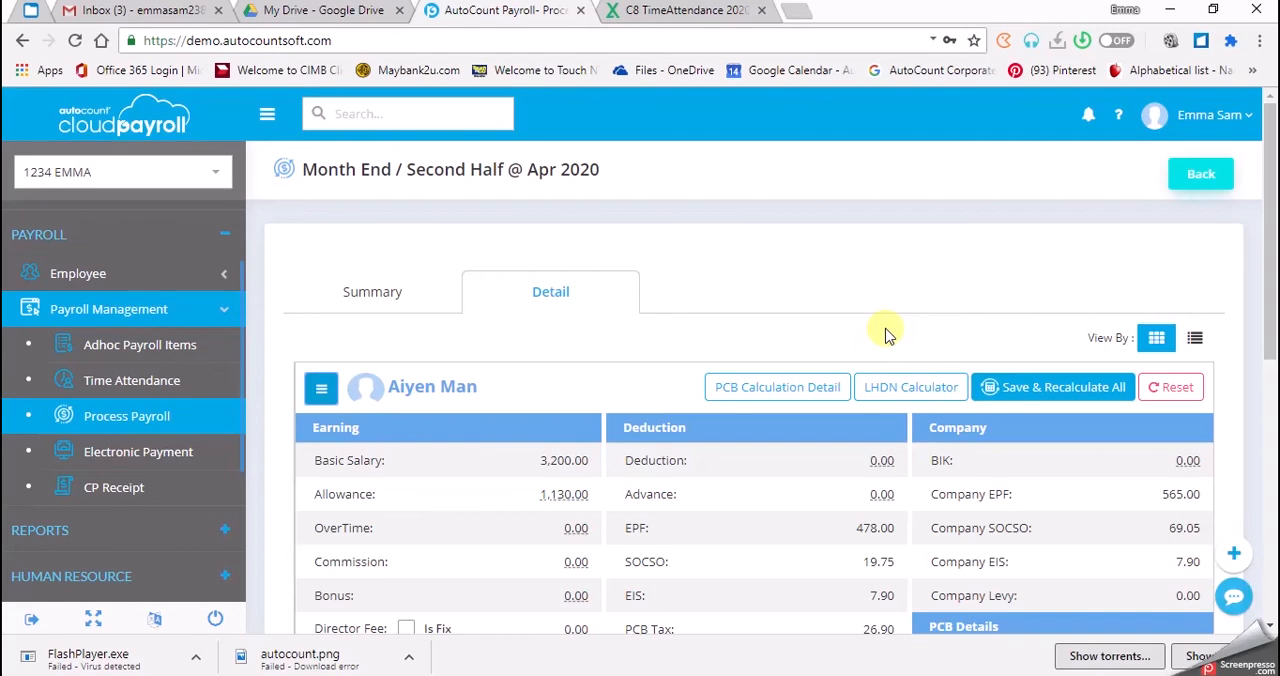
click(1184, 387)
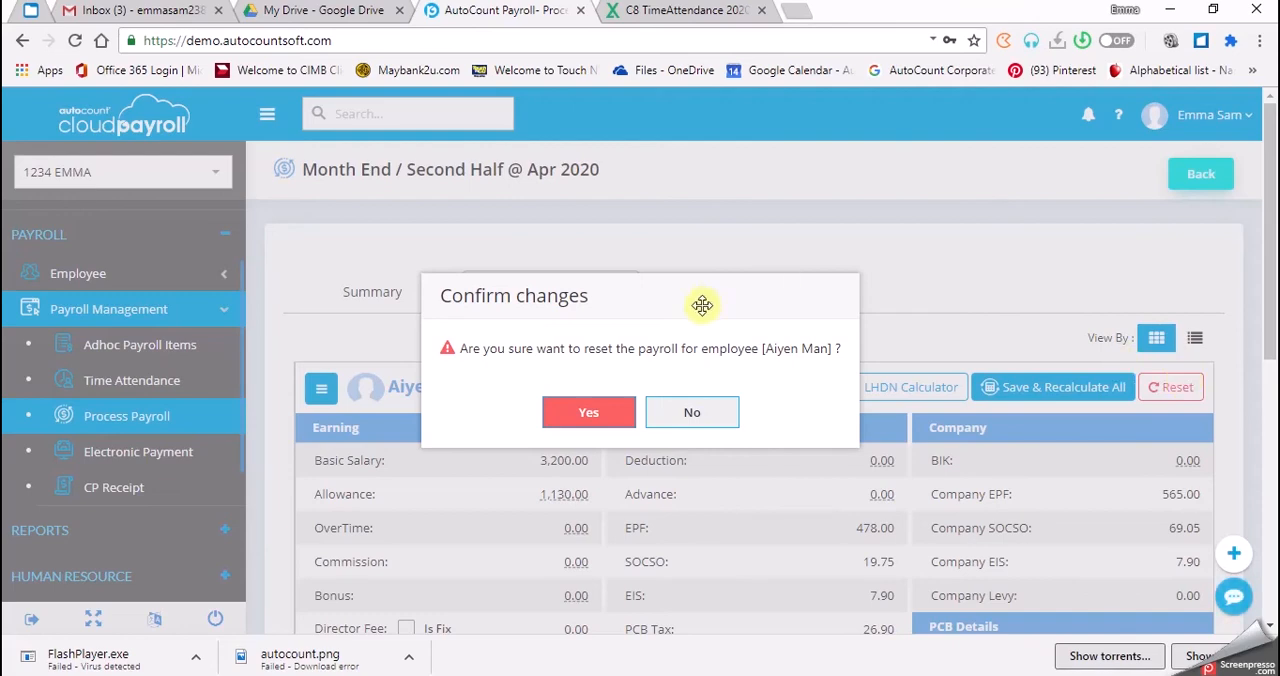
click(593, 425)
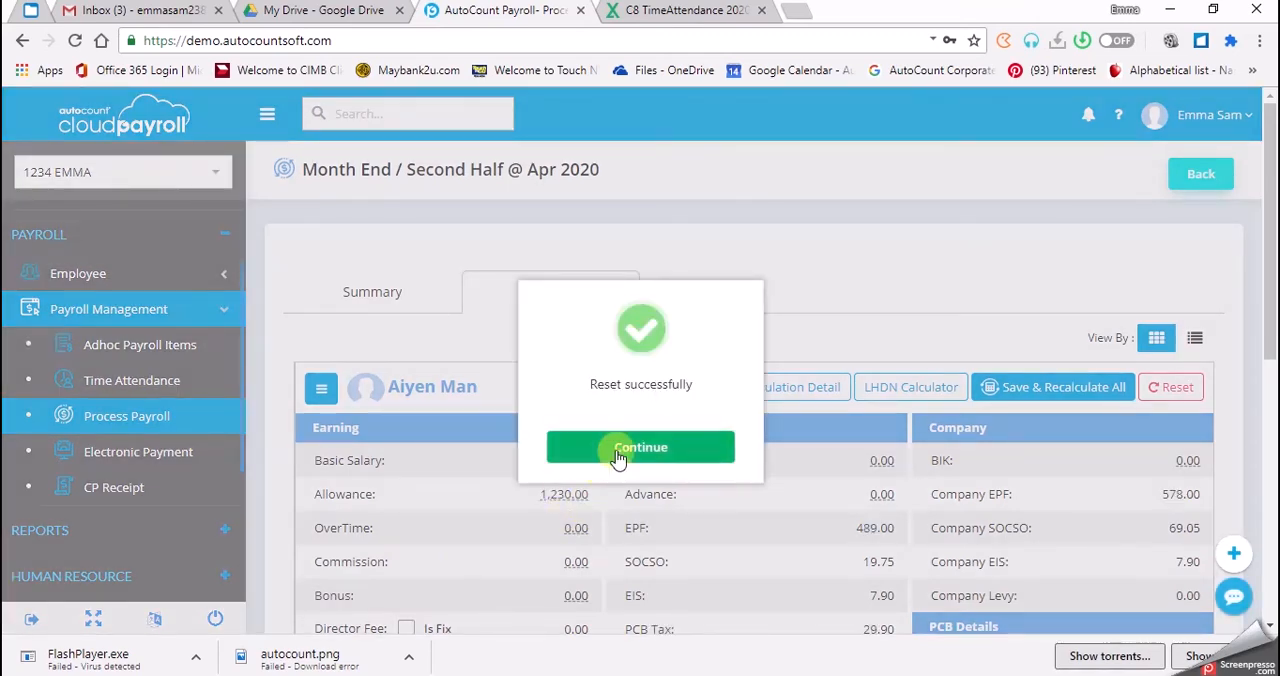
click(620, 455)
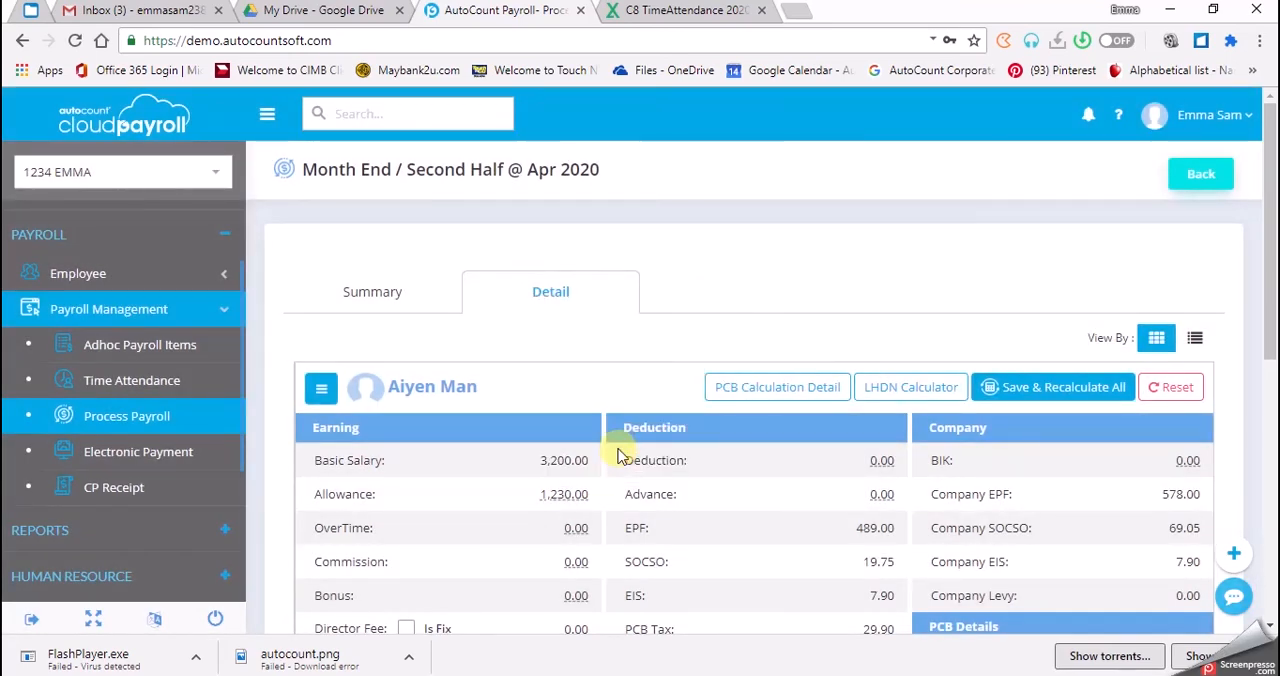
Review the employee's allowance breakdown and return to the Process Payroll overview.
click(565, 500)
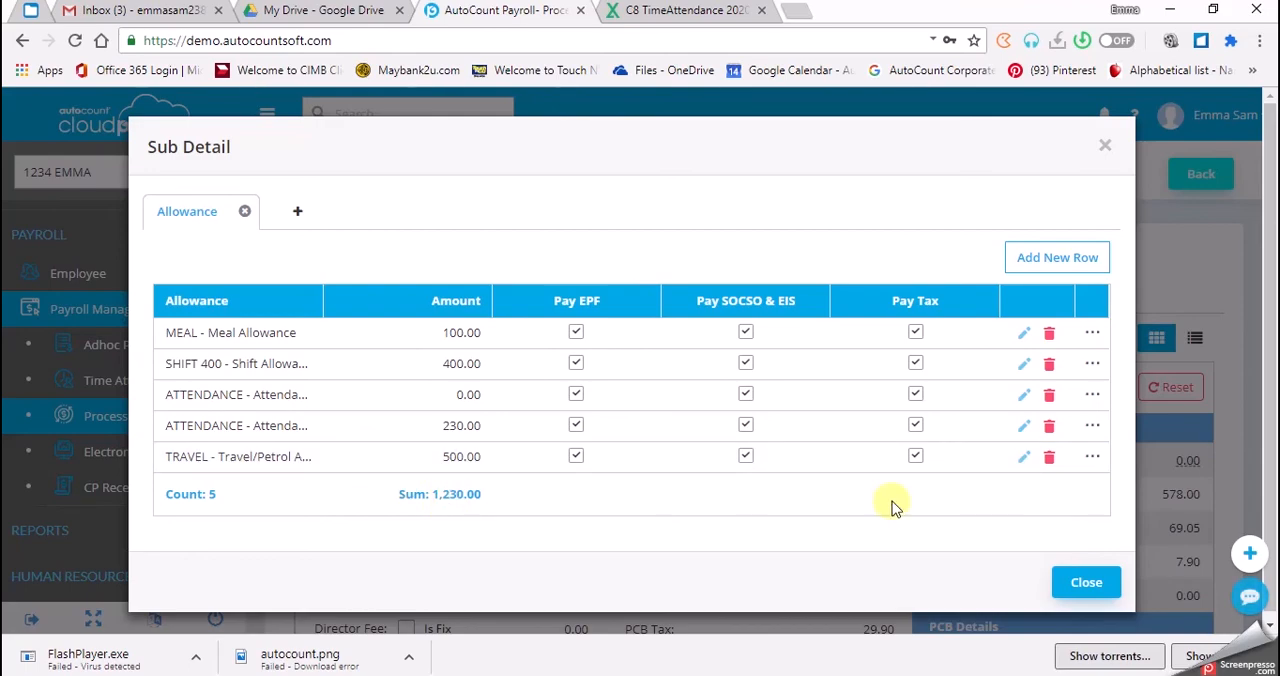
click(1078, 582)
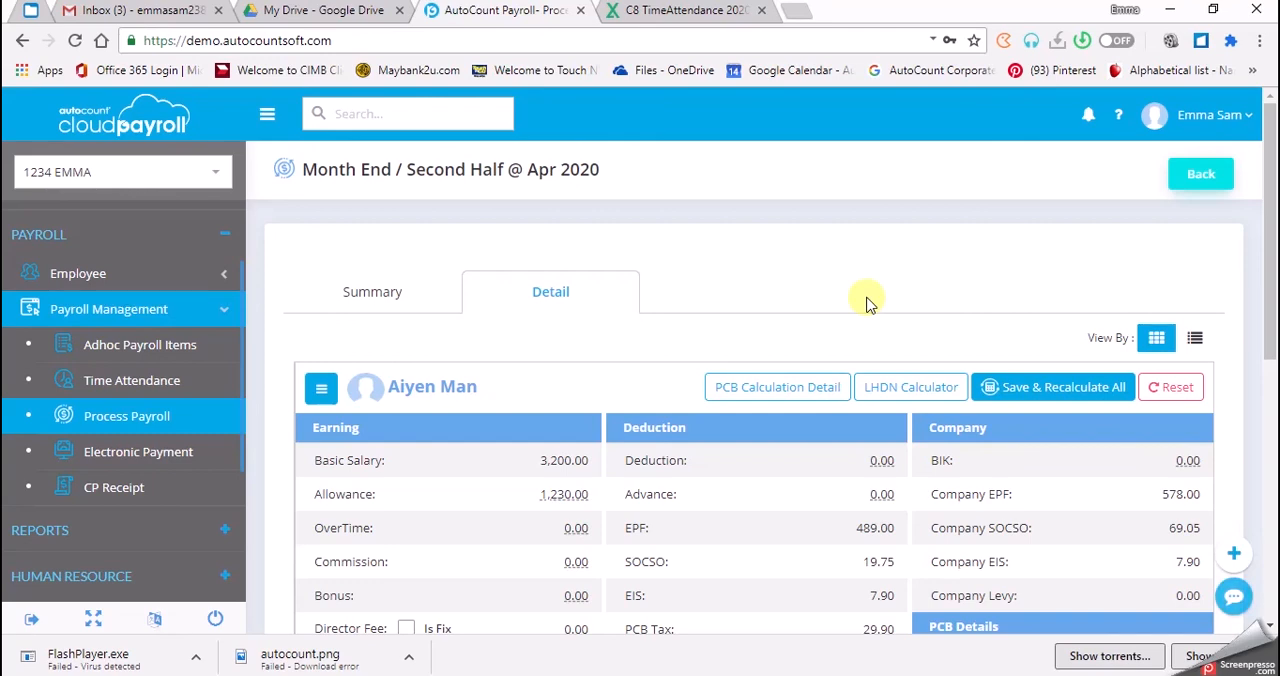
click(1183, 186)
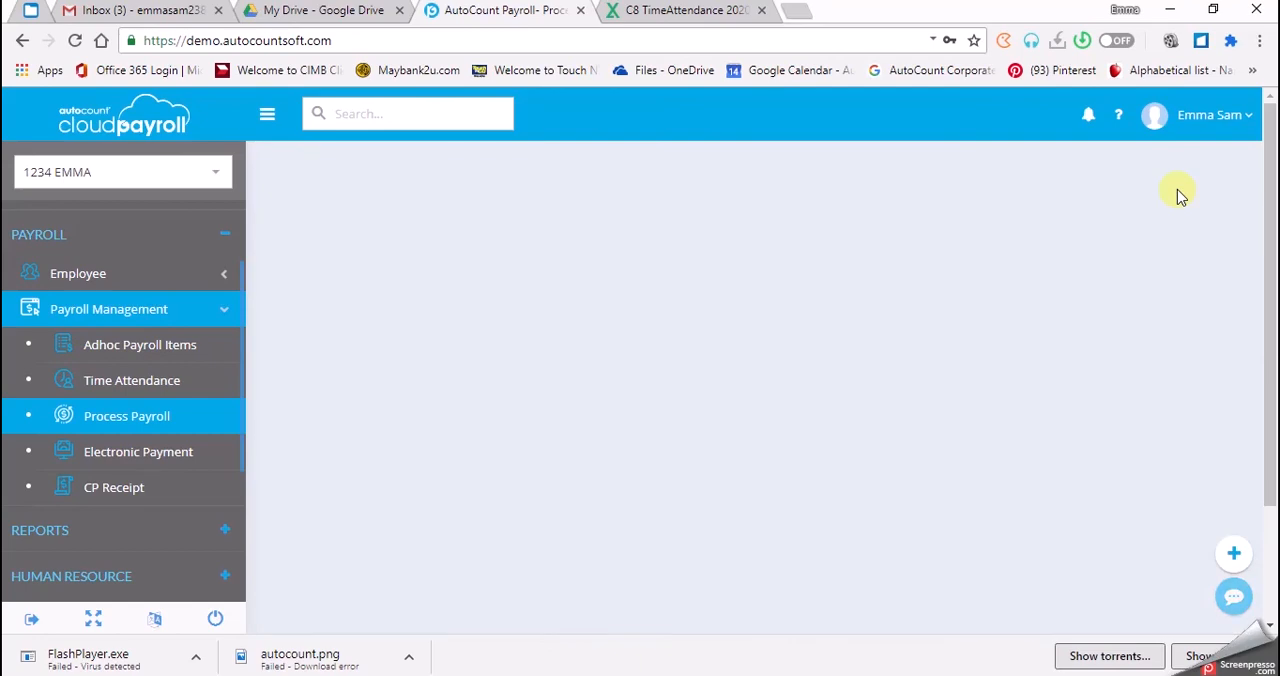